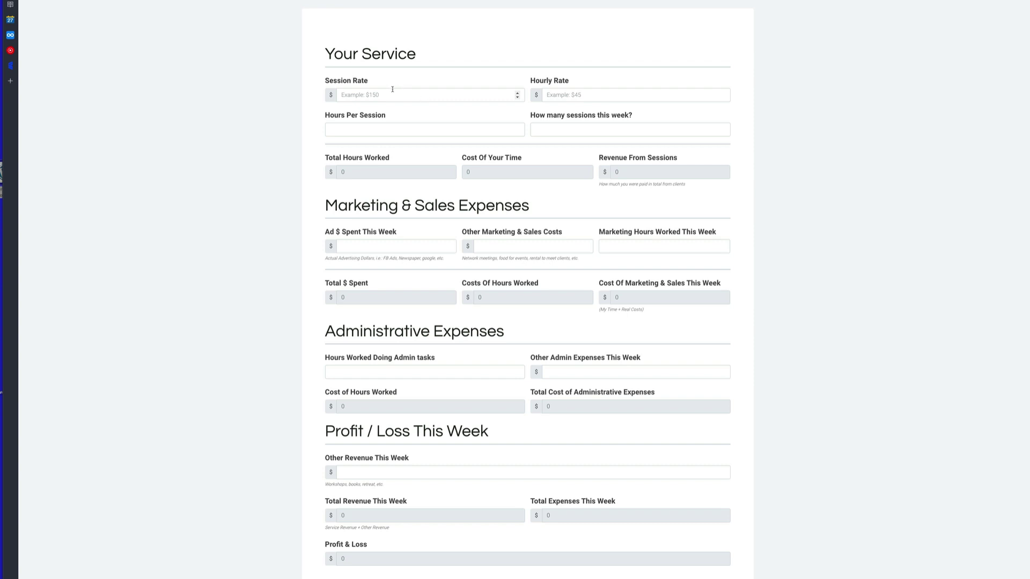
Enter sample rates (100 session, 50 hourly) and 10 sessions, then highlight the 500 profit.
{"action": "left_click", "coordinate": [397, 93]}
{"action": "type", "text": "10"}
{"action": "type", "text": "50"}
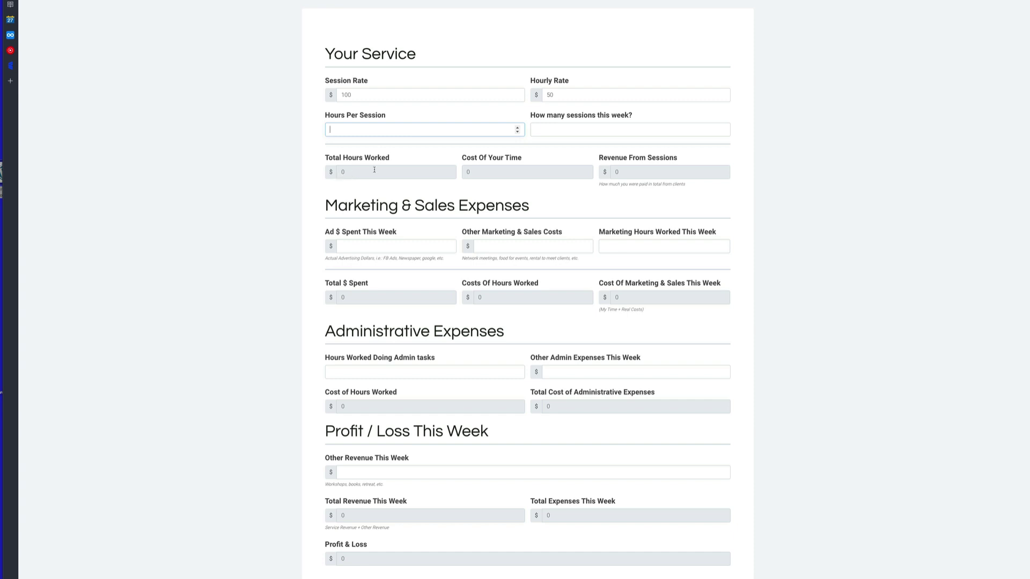
{"action": "left_click", "coordinate": [586, 131]}
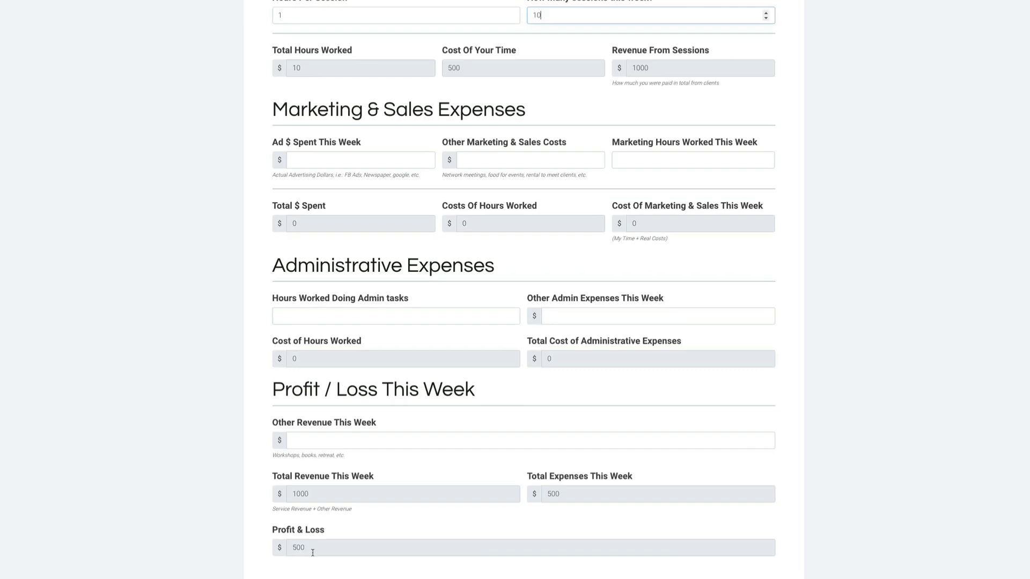
{"action": "left_click_drag", "start_coordinate": [407, 555], "coordinate": [335, 561]}
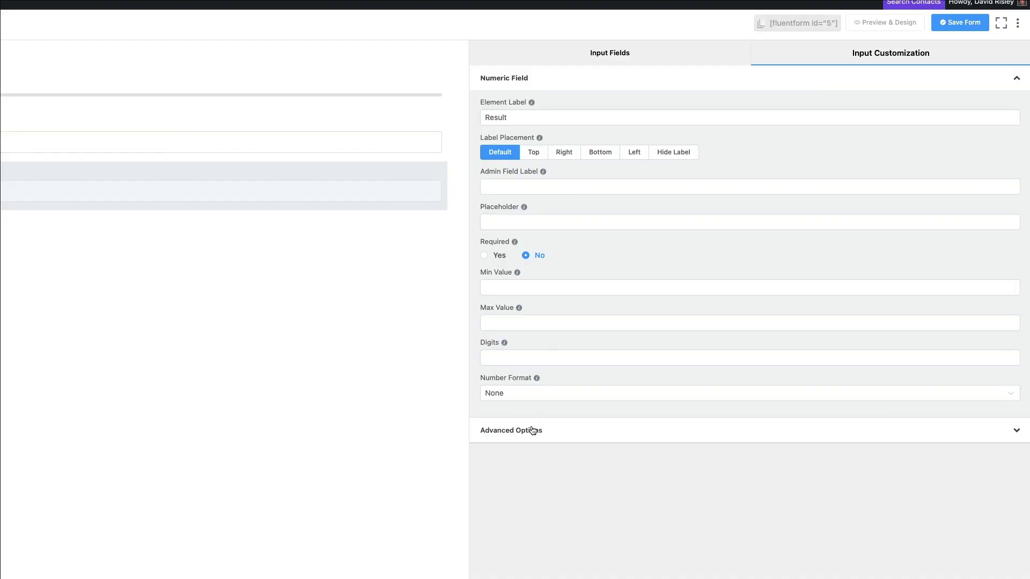
Expand the numeric field's Advanced Options, toggle Enable Calculation back on, and list insertable fields.
{"action": "left_click", "coordinate": [532, 430]}
{"action": "scroll", "coordinate": [521, 329], "scroll_direction": "down", "scroll_amount": 1}
{"action": "scroll", "coordinate": [515, 354], "scroll_direction": "down", "scroll_amount": 1}
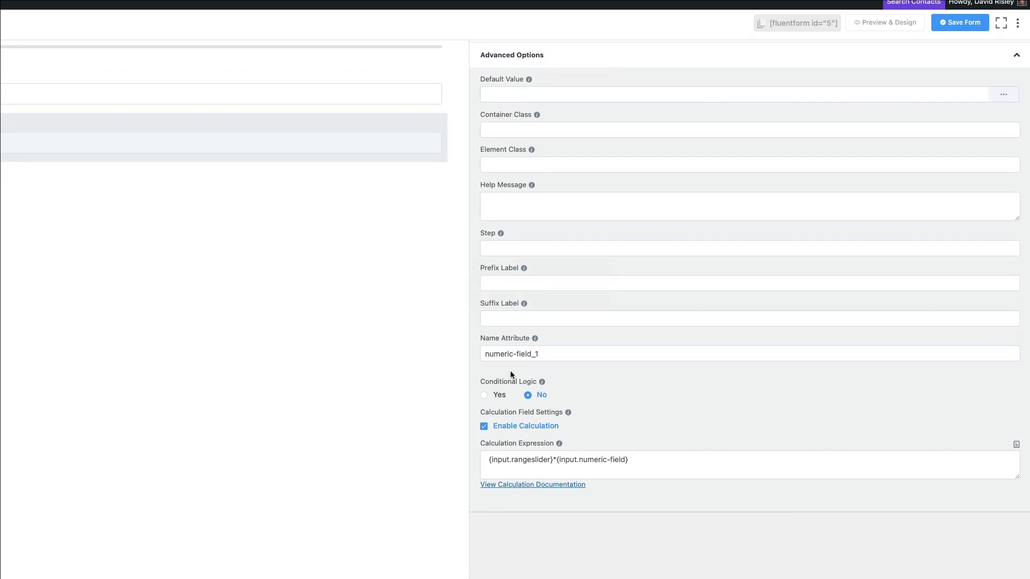
{"action": "left_click", "coordinate": [483, 429]}
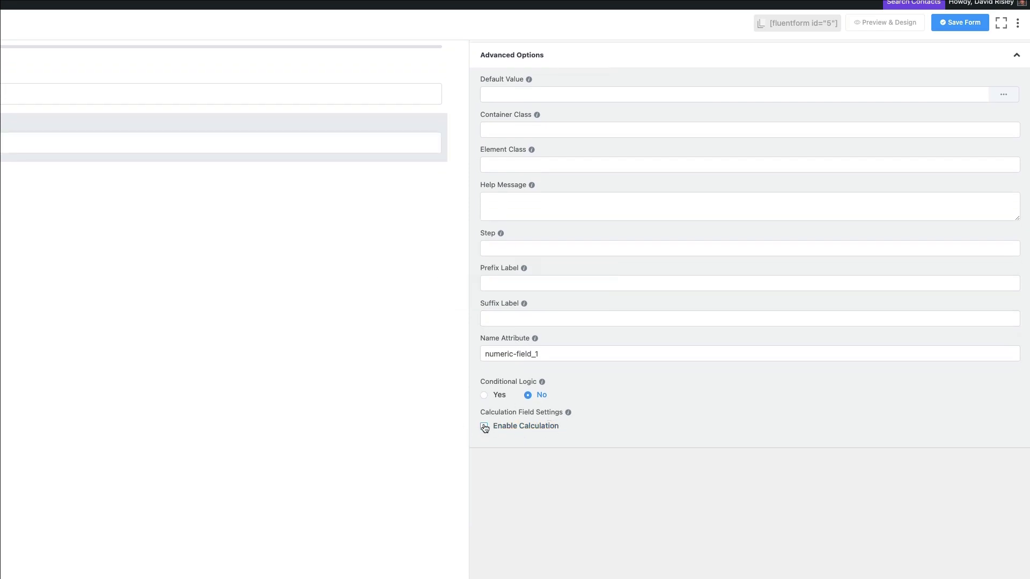
{"action": "left_click", "coordinate": [485, 427]}
{"action": "left_click", "coordinate": [660, 462]}
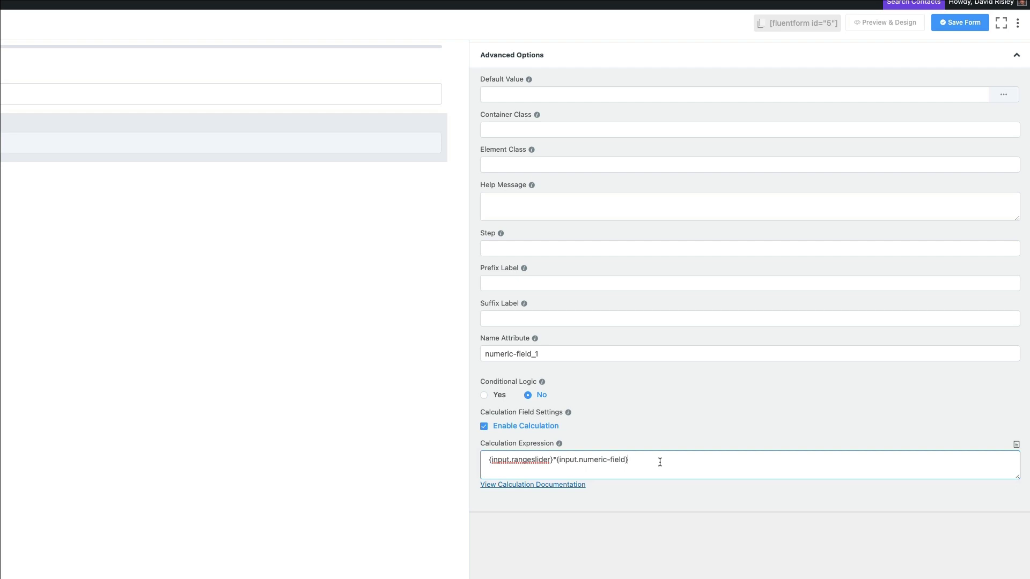
{"action": "left_click", "coordinate": [1014, 447]}
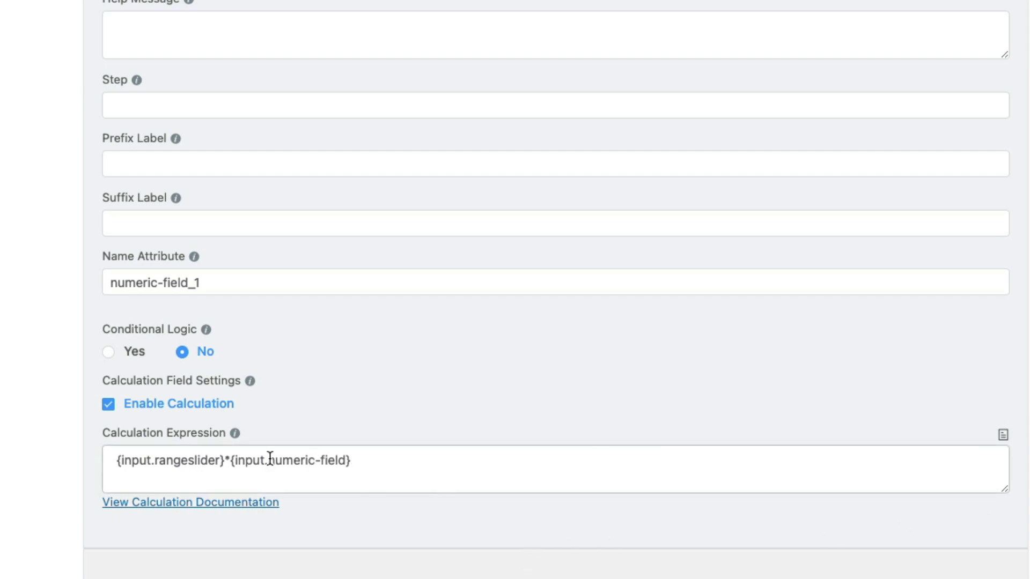
Review the calculation expression {input.rangeslider}*{input.numeric-field} and name attribute numeric-field_1.
{"action": "left_click_drag", "start_coordinate": [115, 462], "coordinate": [357, 467]}
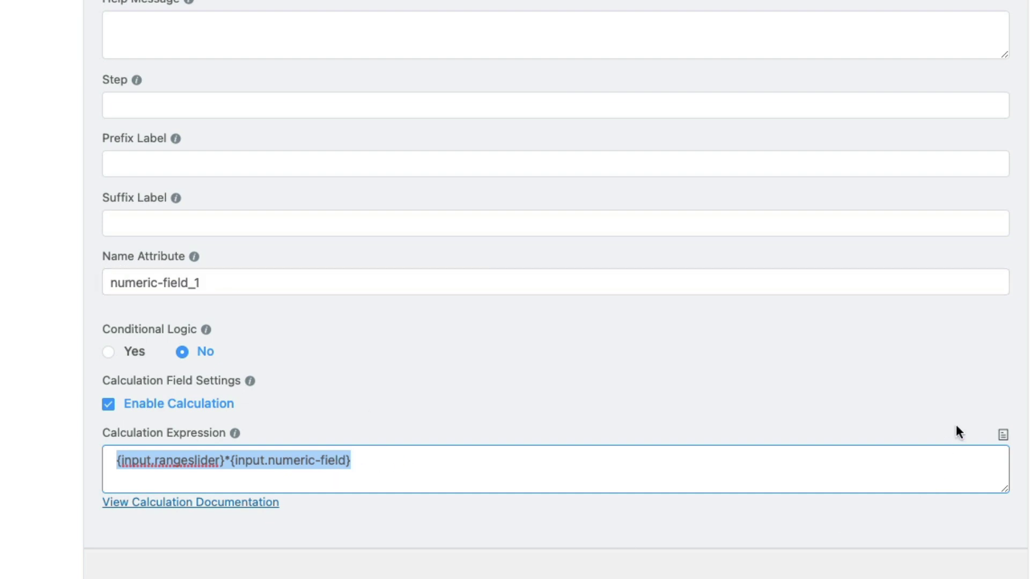
{"action": "left_click", "coordinate": [1001, 434]}
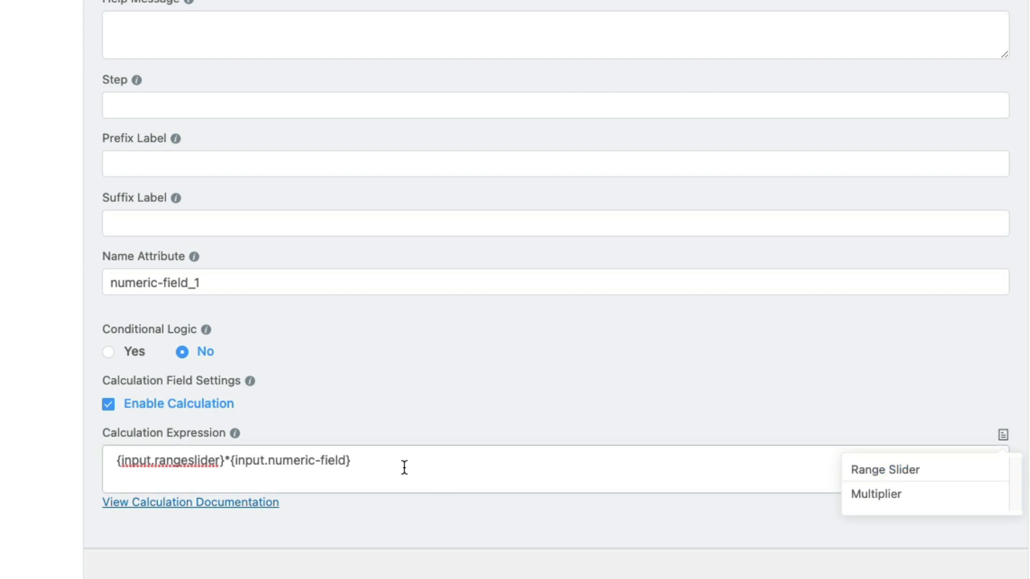
{"action": "left_click", "coordinate": [384, 457]}
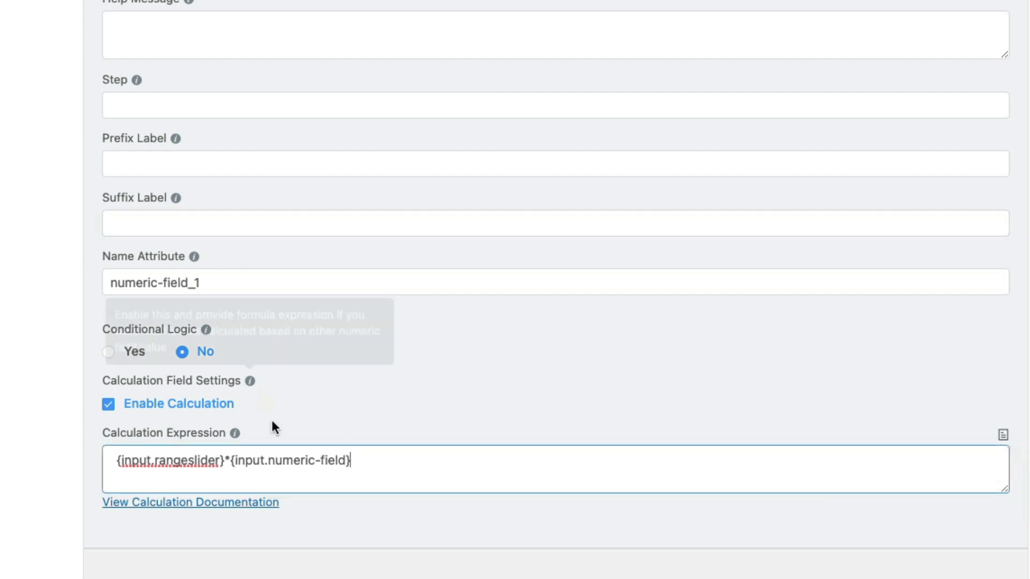
{"action": "left_click", "coordinate": [161, 280]}
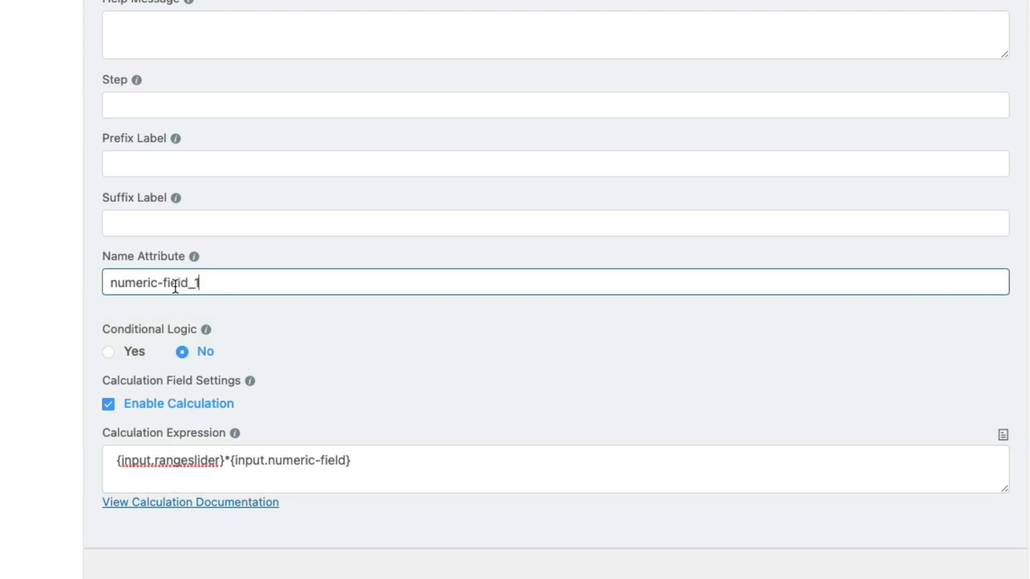
{"action": "left_click", "coordinate": [104, 282], "text": "shift"}
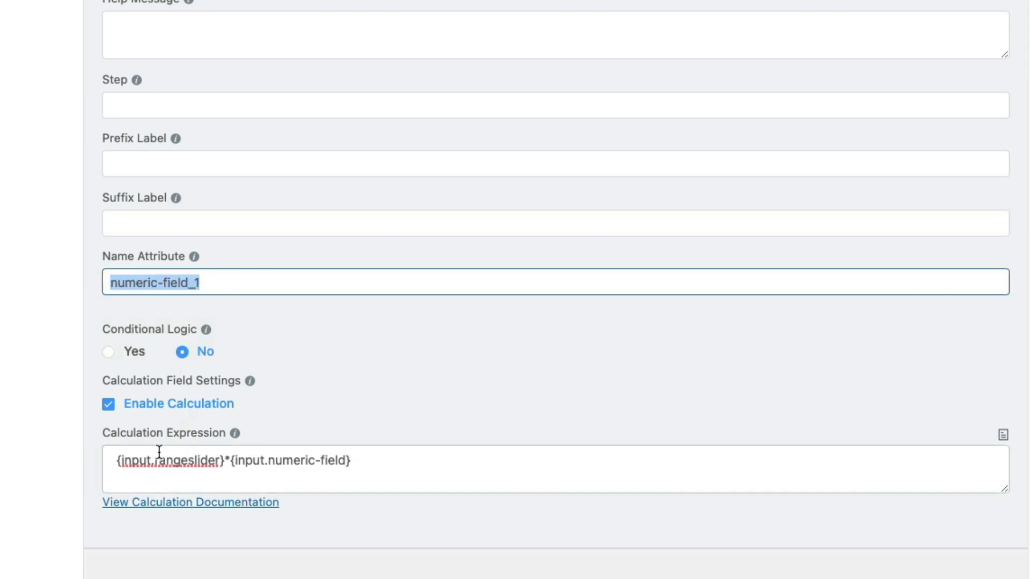
Select the full numeric-field_1 name attribute and the entire calculation expression.
{"action": "left_click", "coordinate": [187, 460]}
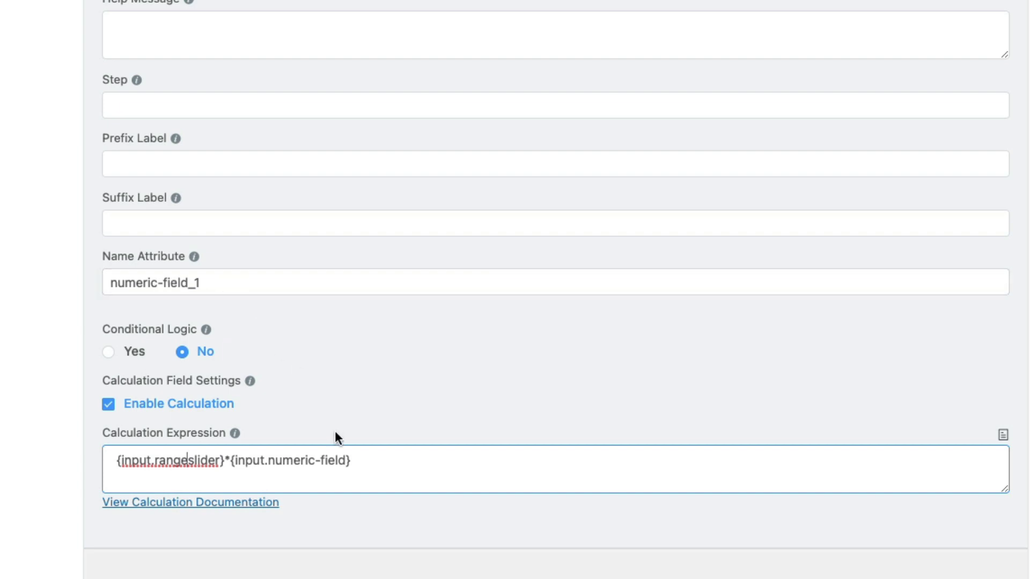
{"action": "left_click", "coordinate": [372, 460]}
{"action": "left_click", "coordinate": [206, 283]}
{"action": "left_click_drag", "start_coordinate": [206, 283], "coordinate": [97, 282]}
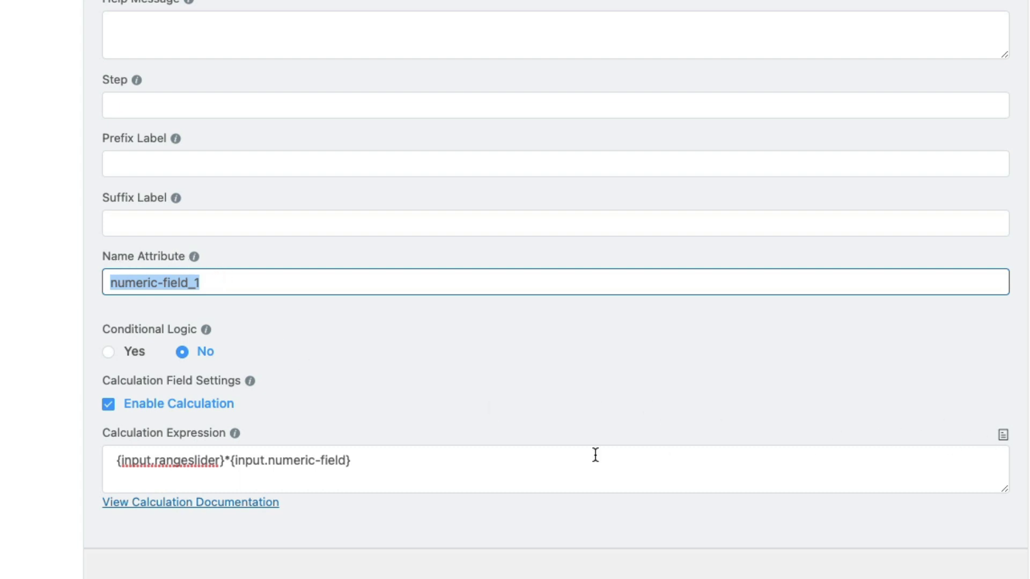
{"action": "left_click", "coordinate": [382, 463]}
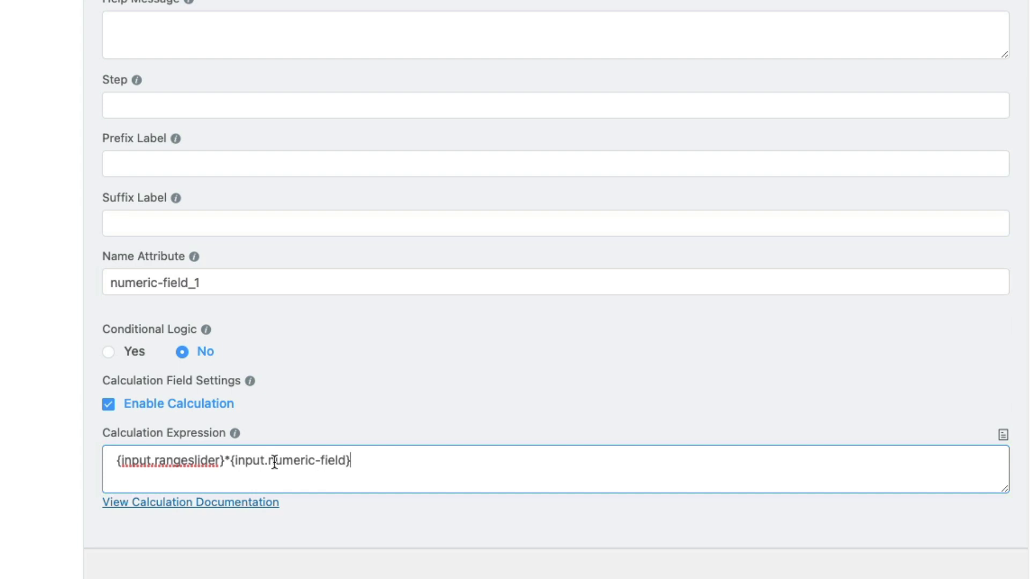
{"action": "left_click_drag", "start_coordinate": [407, 462], "coordinate": [76, 466]}
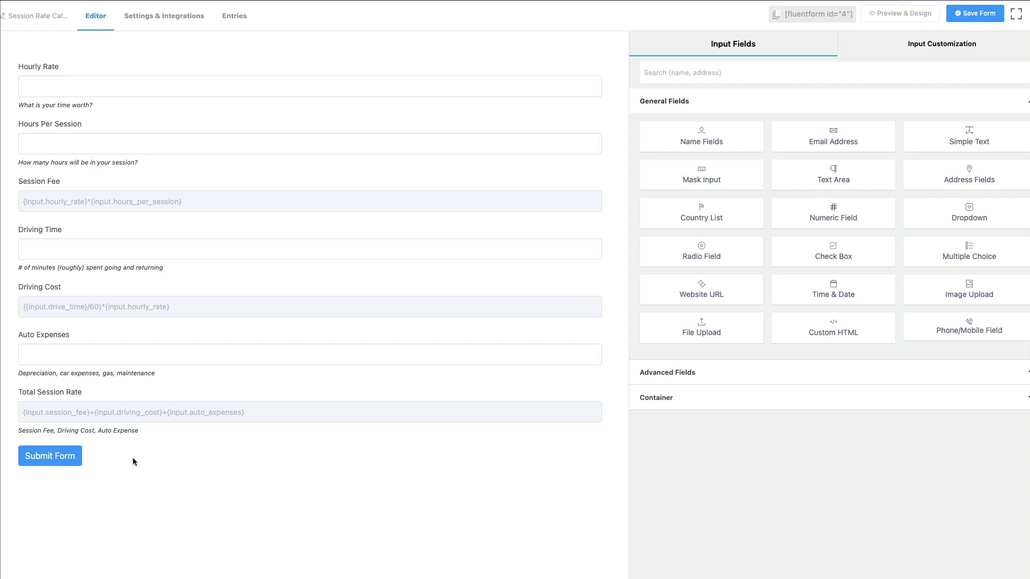
Open the Submit Form button's Advanced Options and highlight its ff_force_hide container class.
{"action": "mouse_move", "coordinate": [186, 446]}
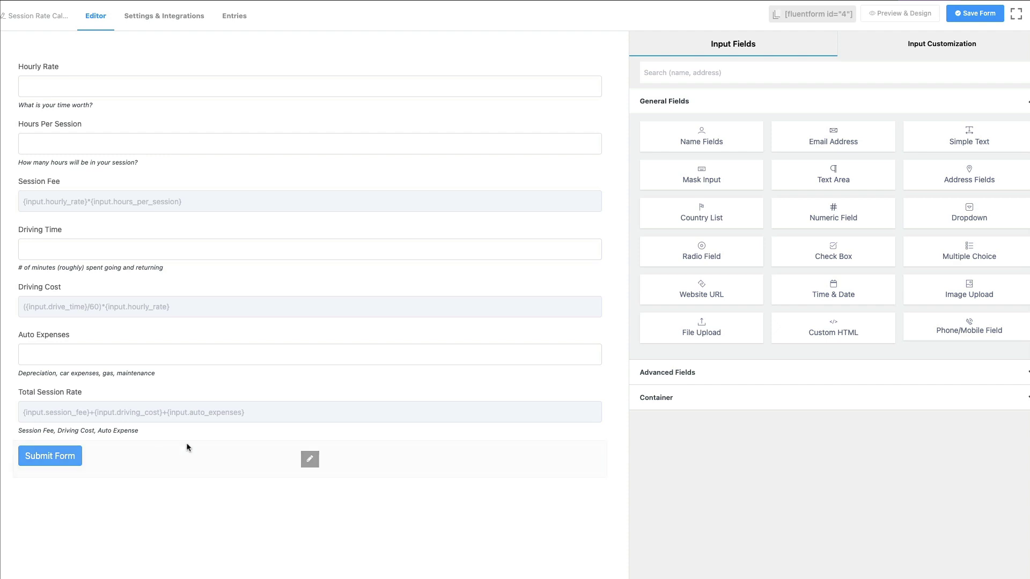
{"action": "left_click", "coordinate": [309, 459]}
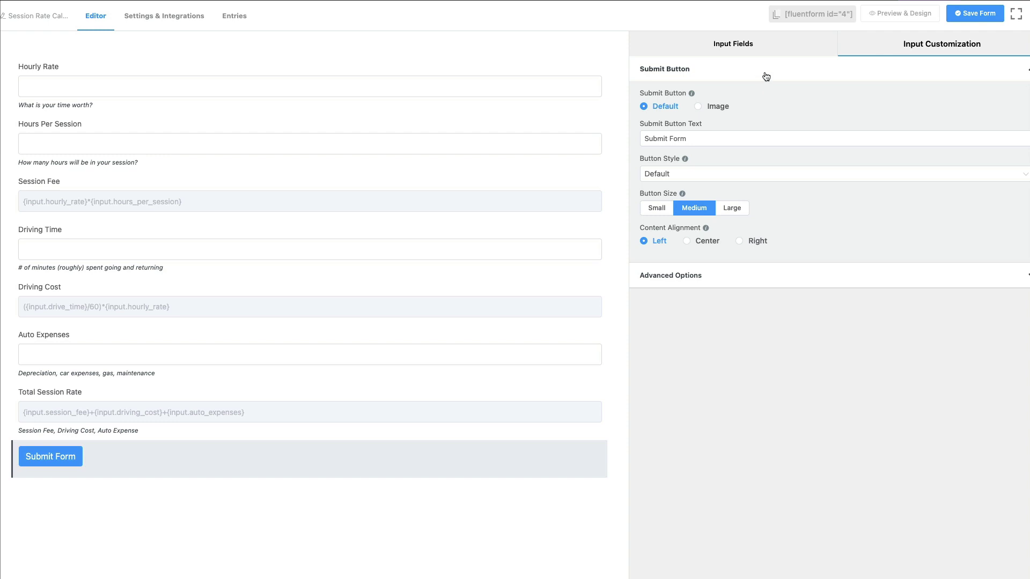
{"action": "left_click", "coordinate": [684, 274]}
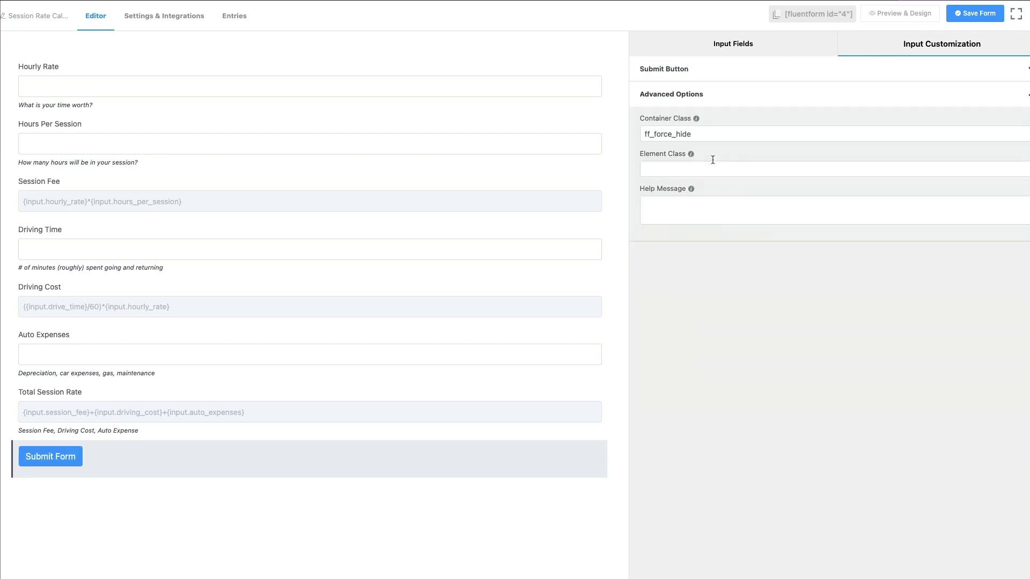
{"action": "left_click_drag", "start_coordinate": [698, 132], "coordinate": [631, 136]}
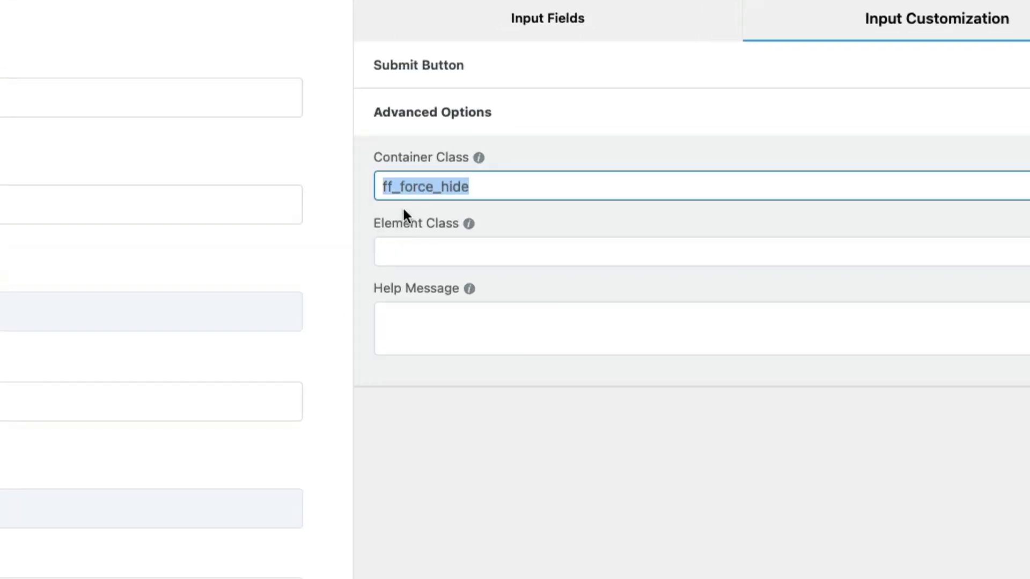
{"action": "left_click", "coordinate": [493, 191]}
{"action": "mouse_move", "coordinate": [398, 233]}
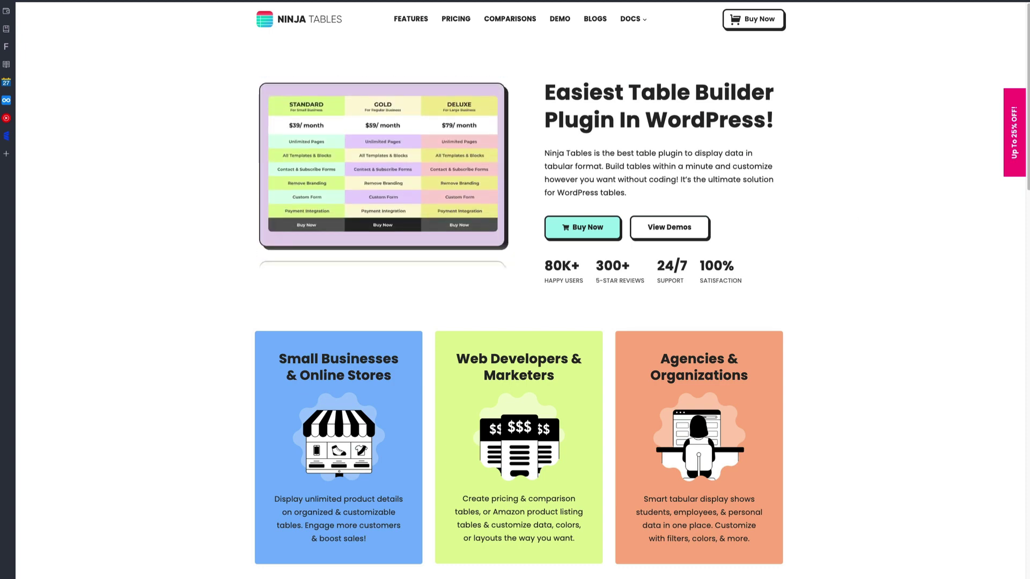
Browse the Ninja Tables homepage, then go to the DEMO live demos page.
{"action": "scroll", "coordinate": [842, 248], "scroll_direction": "down", "scroll_amount": 4}
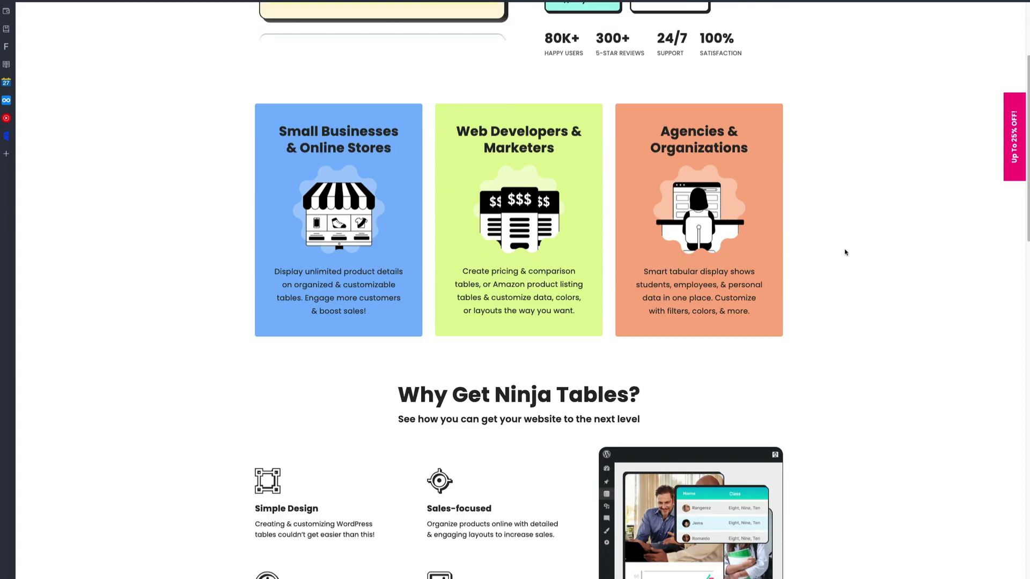
{"action": "scroll", "coordinate": [845, 254], "scroll_direction": "down", "scroll_amount": 10}
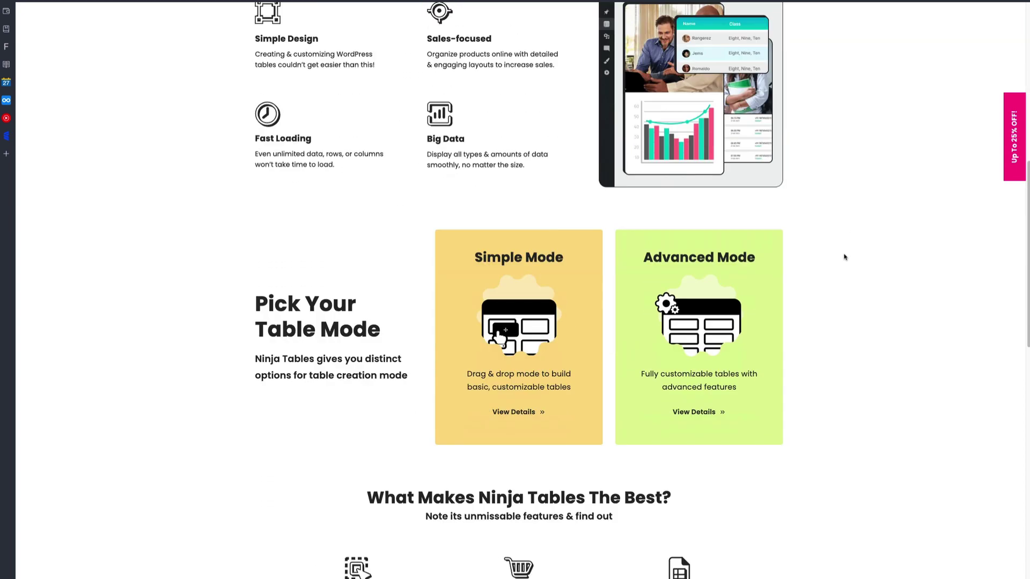
{"action": "scroll", "coordinate": [843, 257], "scroll_direction": "down", "scroll_amount": 2}
{"action": "scroll", "coordinate": [828, 265], "scroll_direction": "up", "scroll_amount": 15}
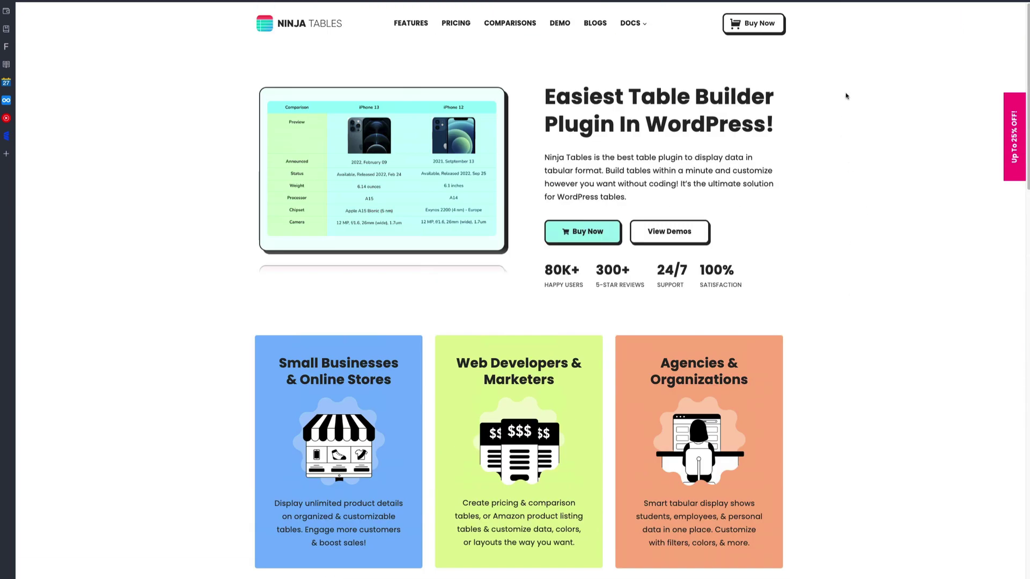
{"action": "left_click", "coordinate": [559, 23]}
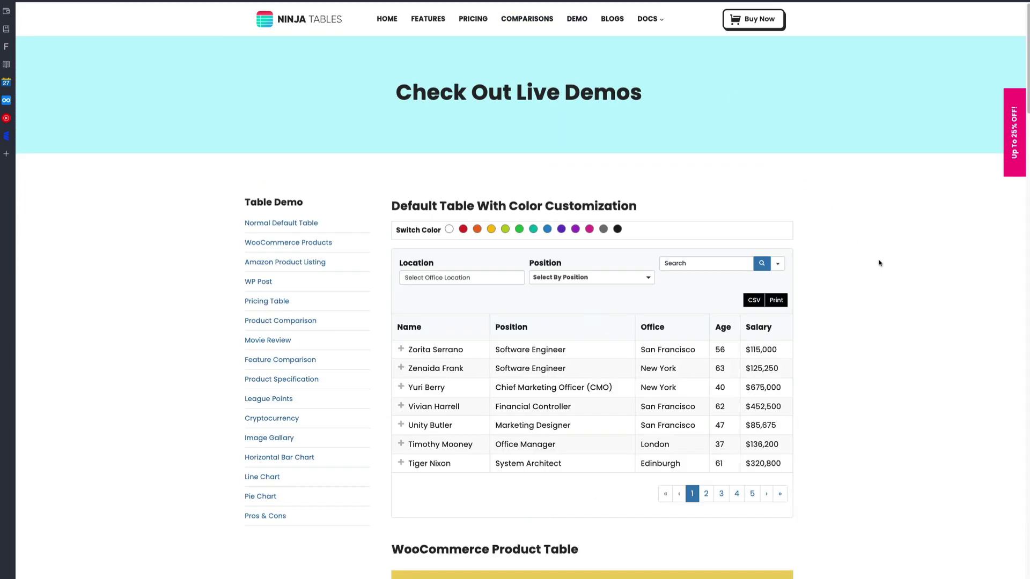
{"action": "scroll", "coordinate": [880, 265], "scroll_direction": "down", "scroll_amount": 1}
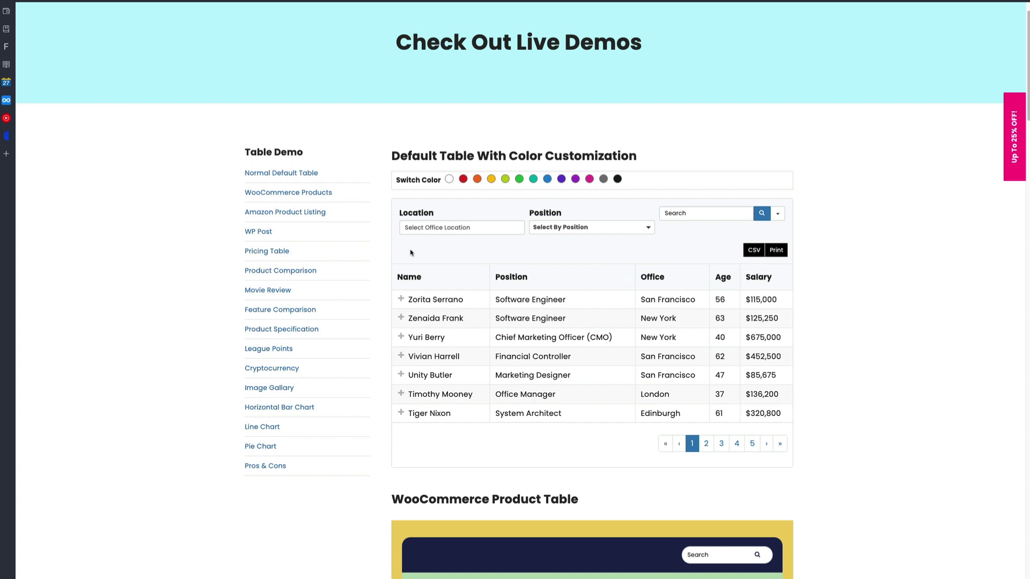